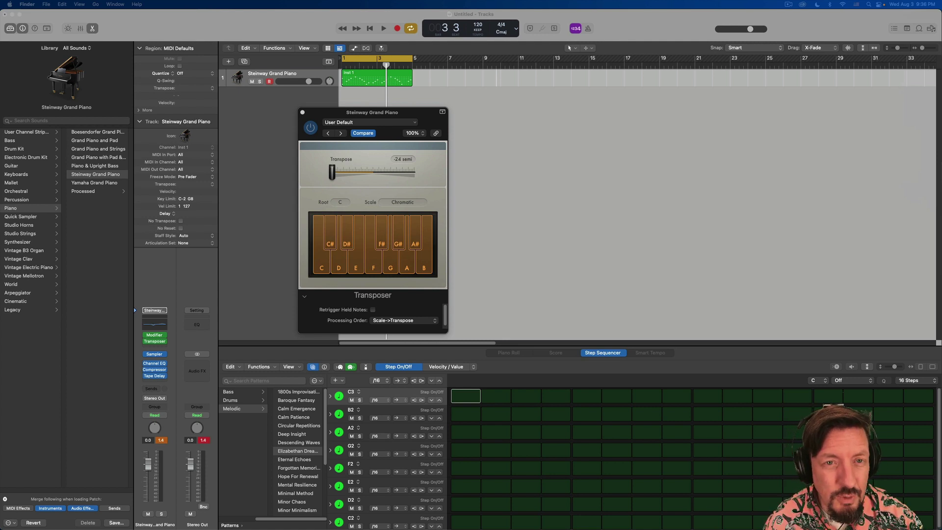
- Close the Transposer window and drag the Inst 1 region and cycle locator out to bar 9
click(302, 112)
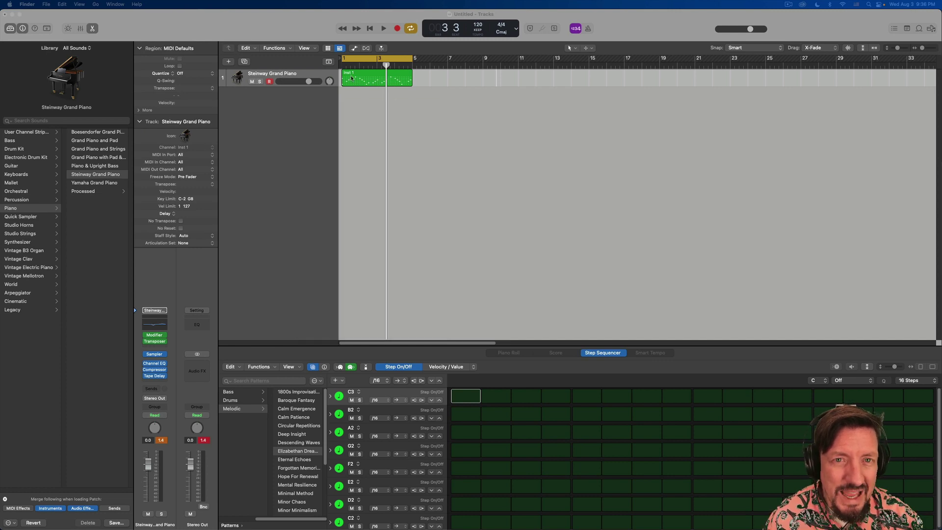
click(353, 75)
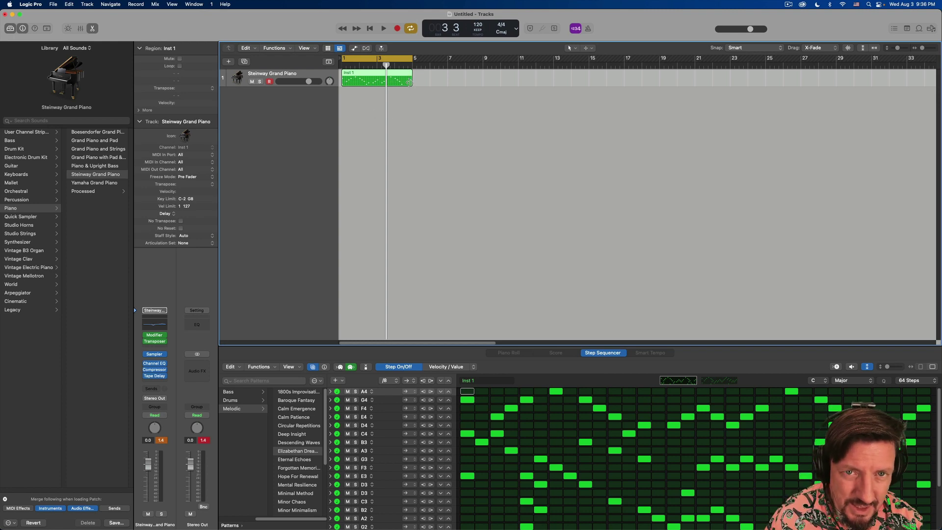
drag(411, 82, 483, 83)
drag(412, 59, 484, 62)
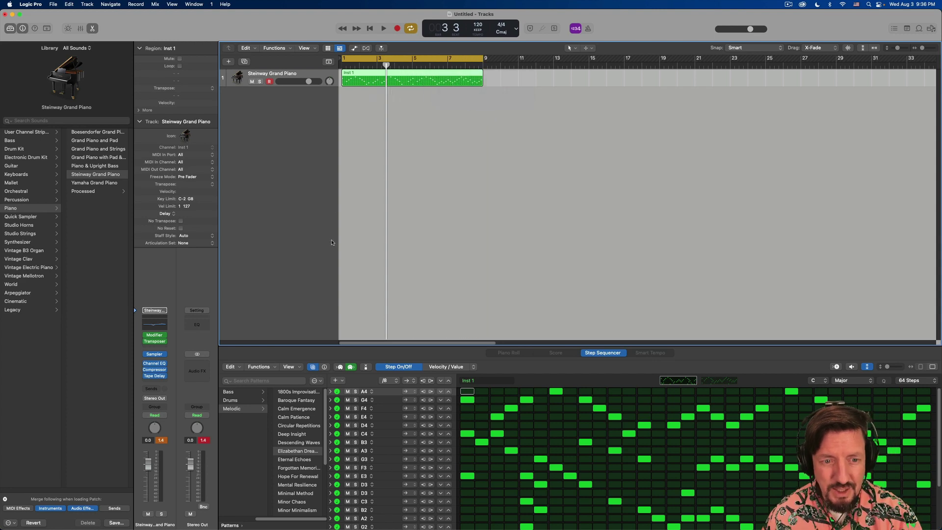
- Toggle the Step Sequencer pattern browser and browse the Melodic patterns list
click(312, 368)
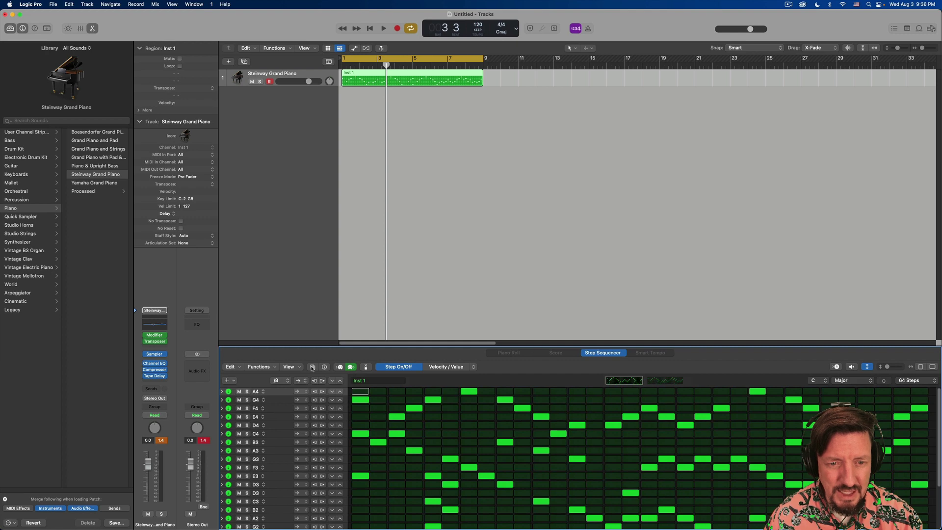
click(312, 367)
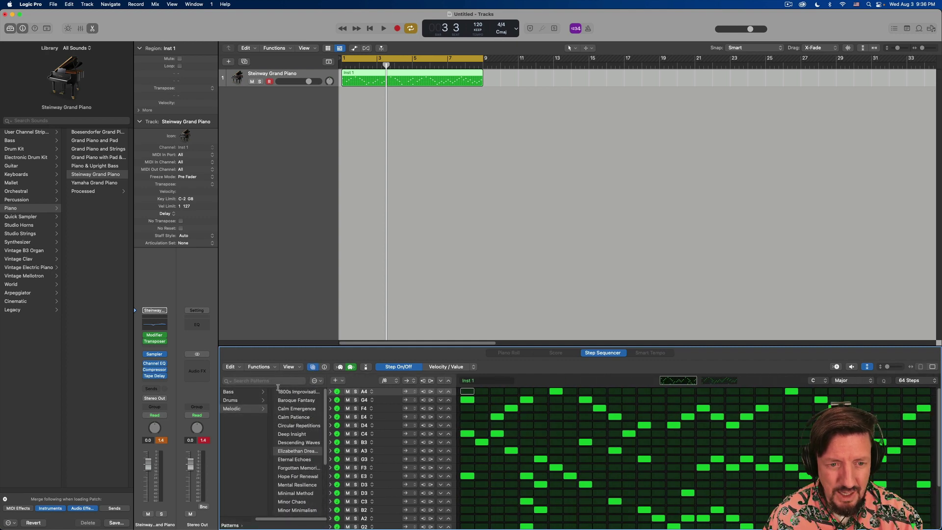
scroll(240, 413, left, 3)
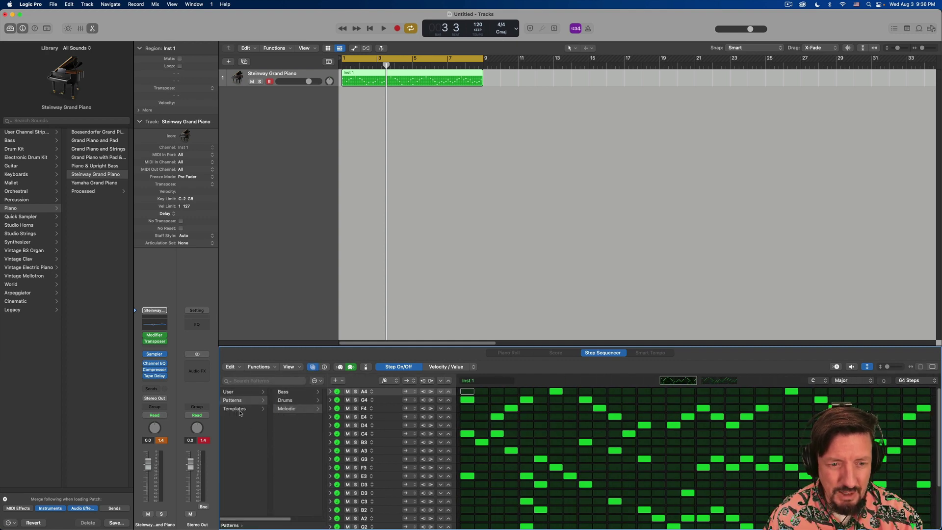
click(286, 410)
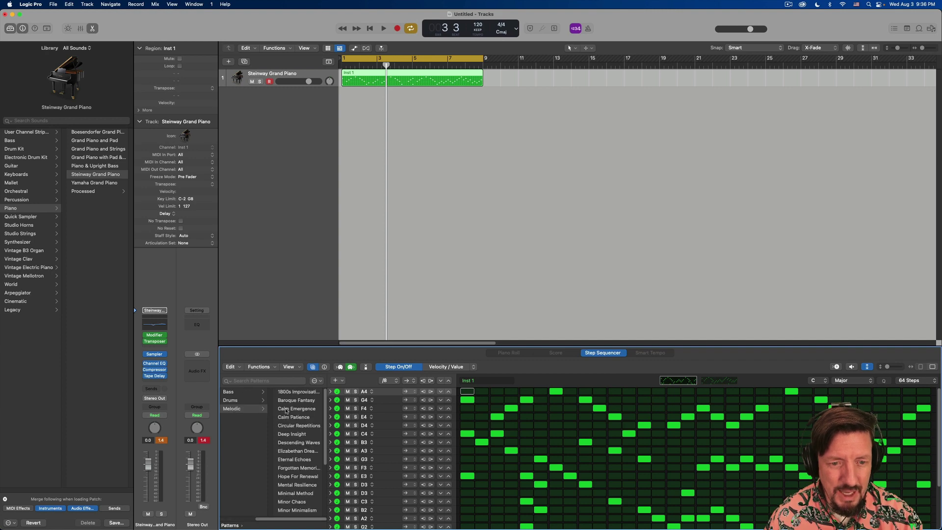
scroll(300, 418, down, 5)
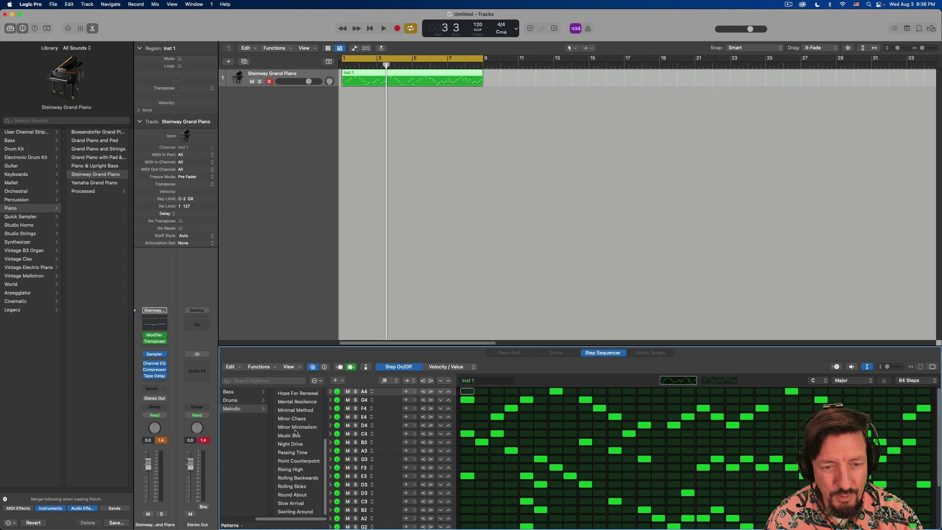
scroll(296, 432, up, 2)
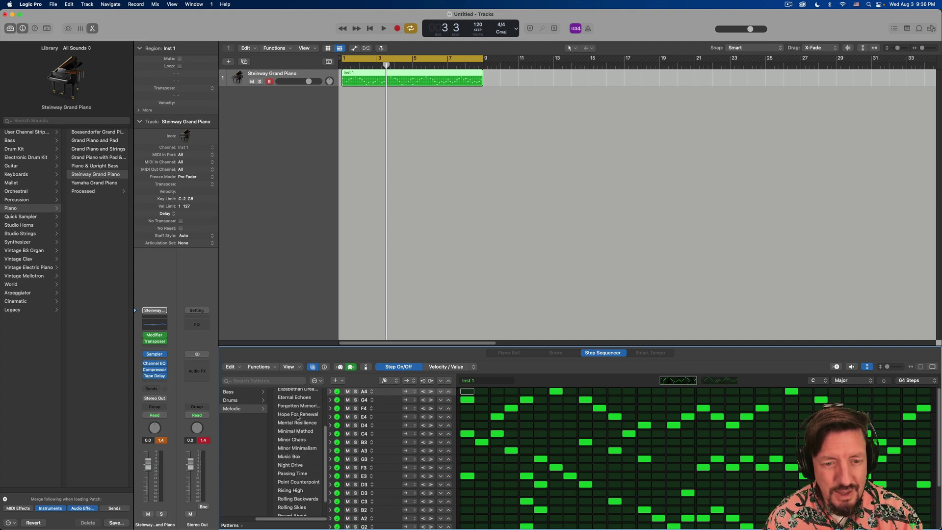
click(285, 134)
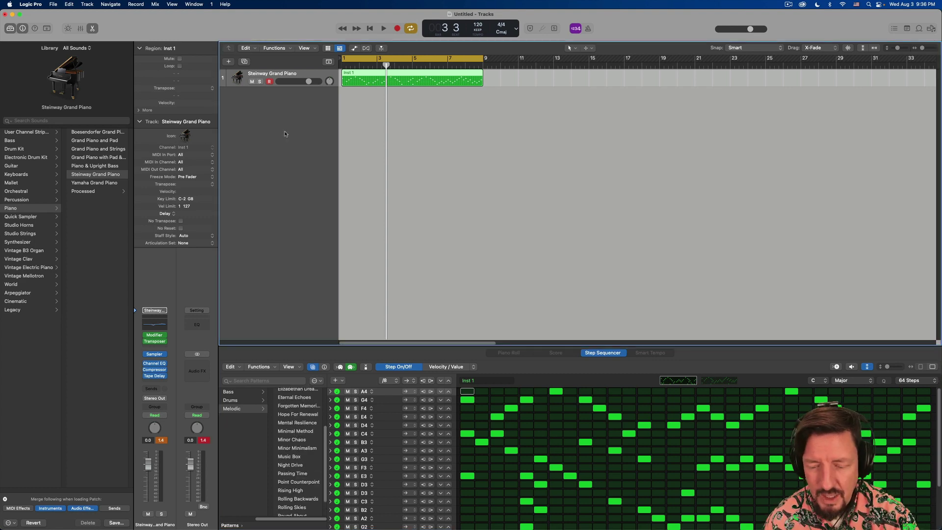
key(space)
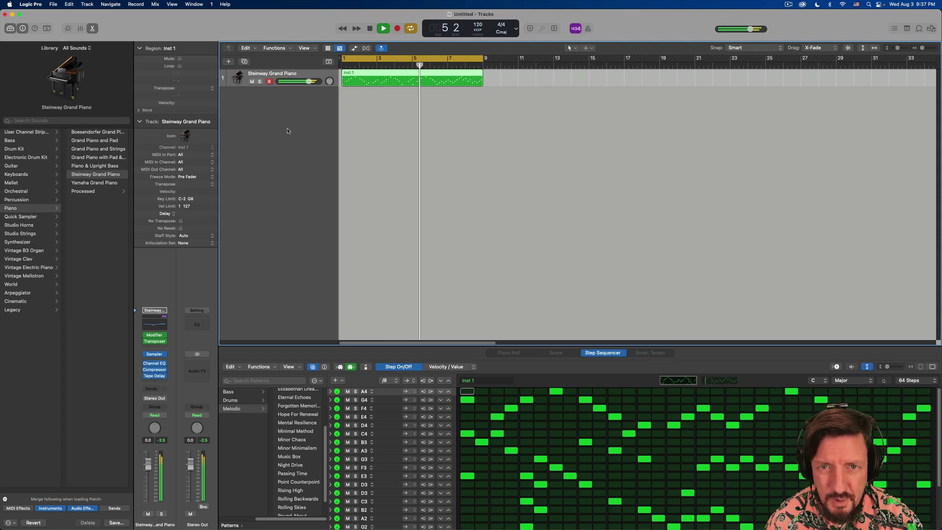
key(space)
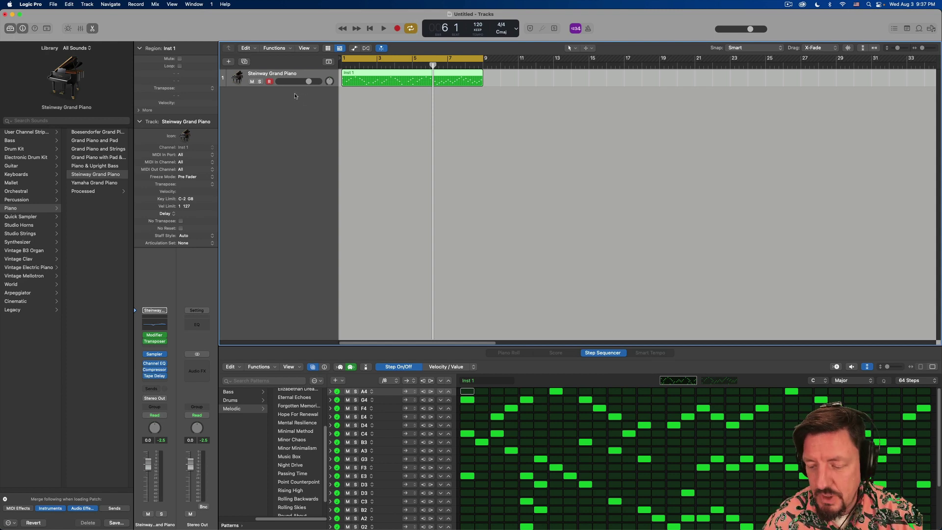
key(space)
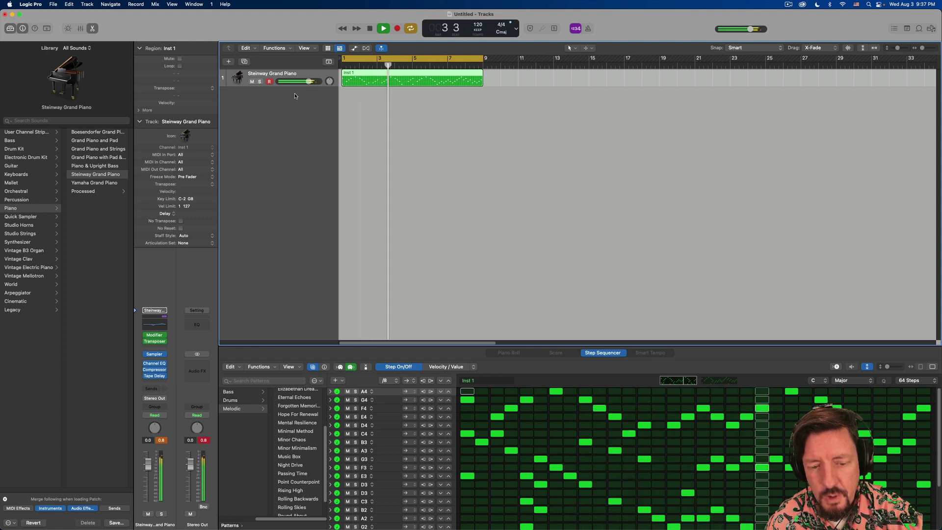
key(space)
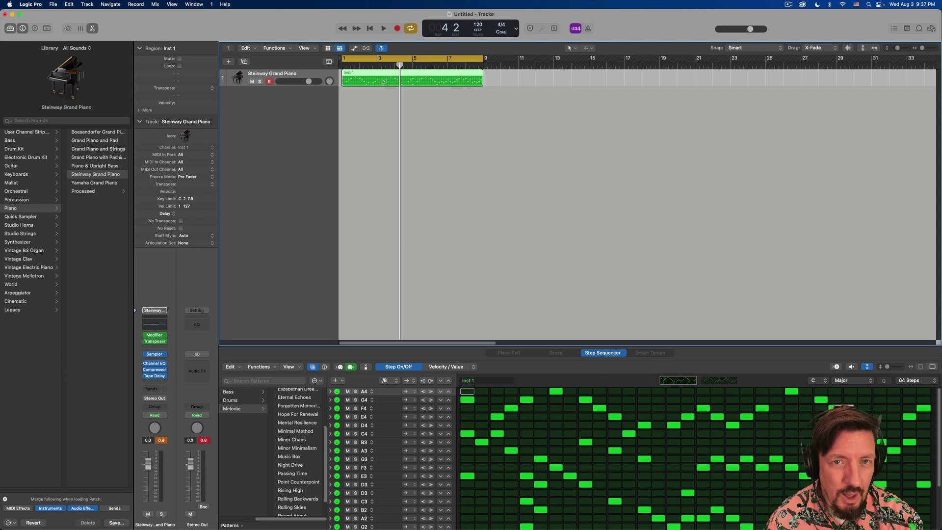
mouse_move(155, 335)
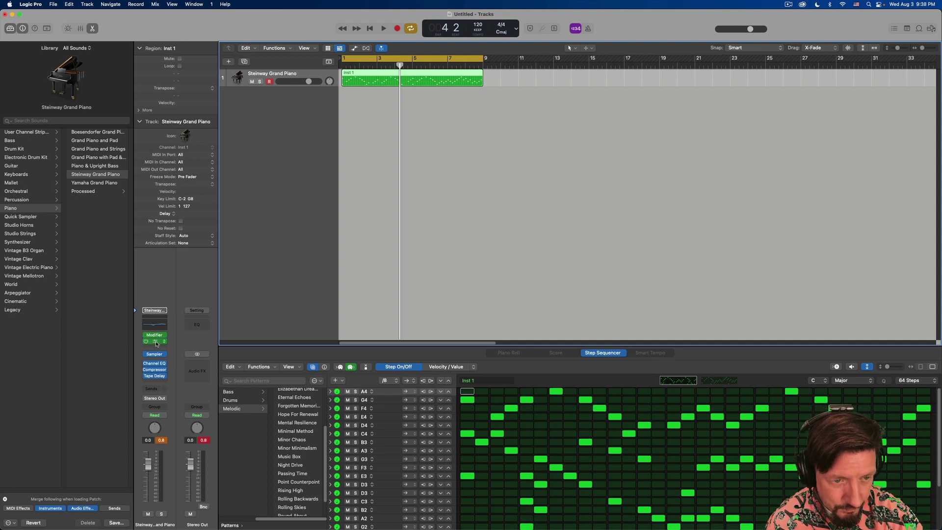
- Raise the Transposer's Transpose to 2 semitones and start playback to hear it
click(154, 341)
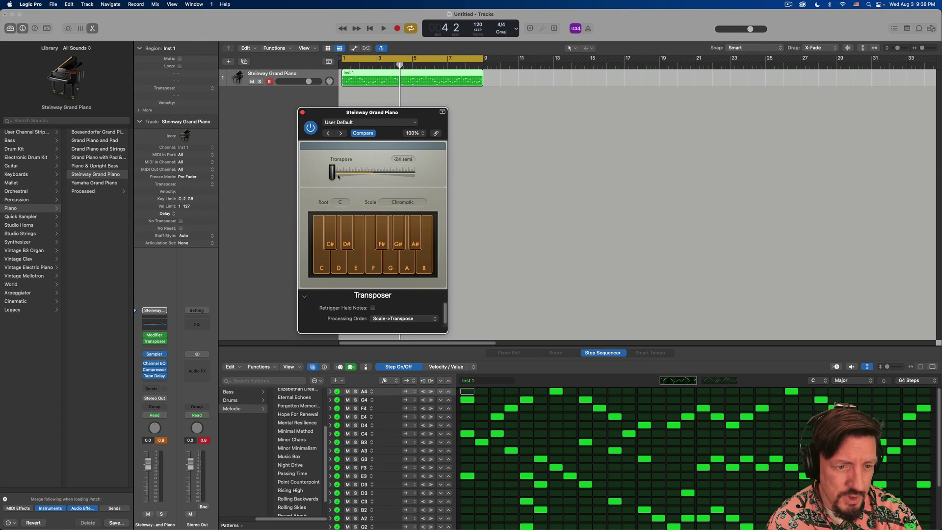
mouse_move(332, 172)
mouse_down()
mouse_move(415, 172)
mouse_move(330, 173)
mouse_up()
key(space)
key(space)
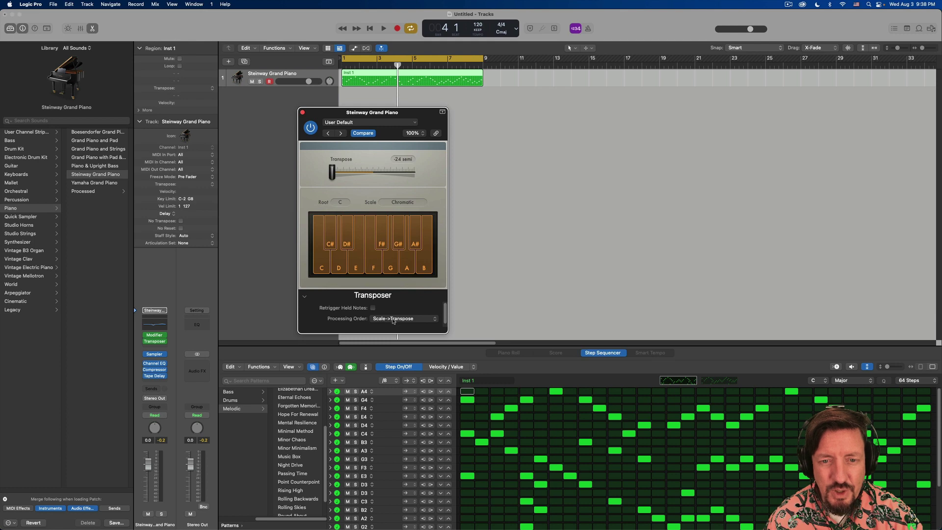
- Set the Transposer's Processing Order to Transpose->Scale and collapse its extended parameters
click(395, 320)
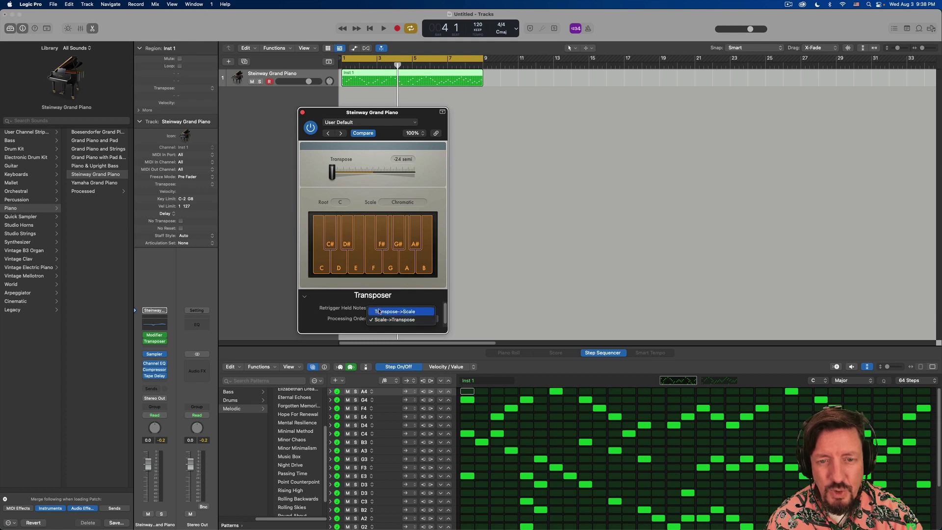
click(386, 311)
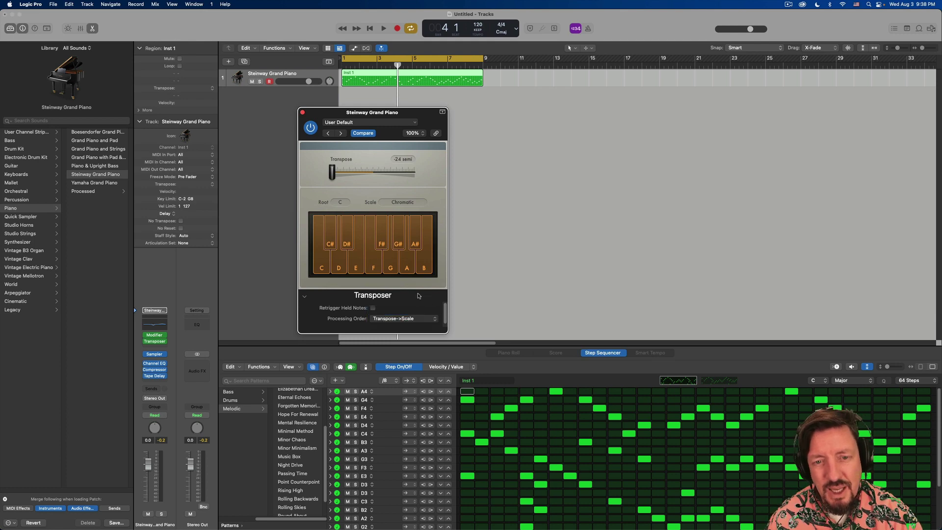
click(304, 297)
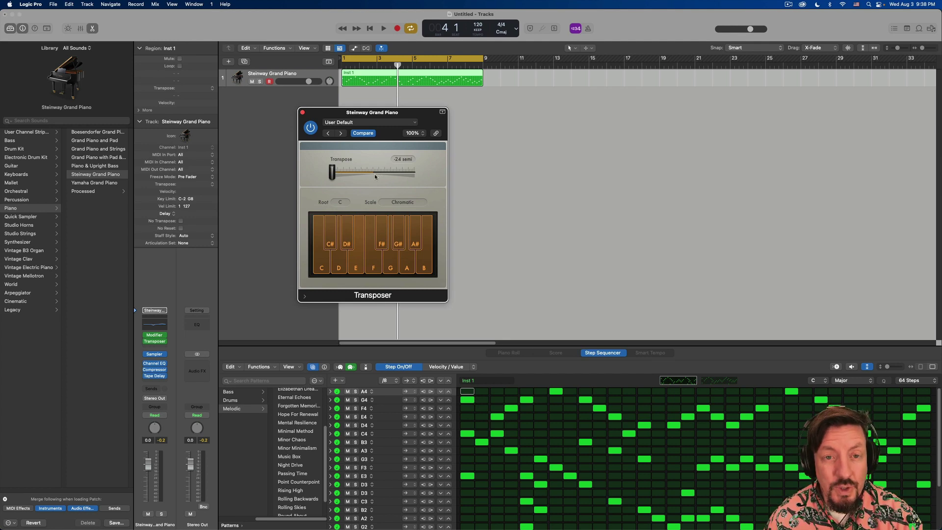
click(160, 335)
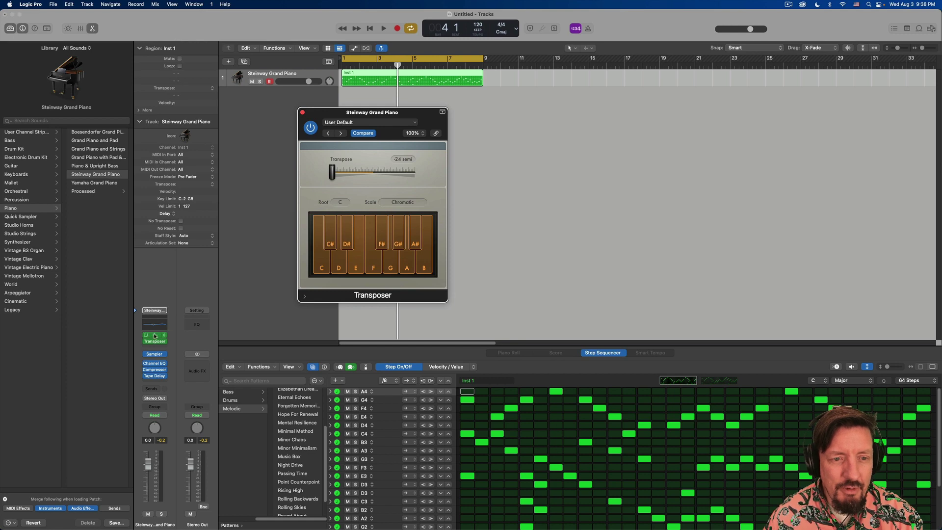
- Keep Modifier input on 1 Mod Wheel, learn Transposer's Transpose as target, test Scale at 200%
drag(411, 128, 226, 124)
click(226, 164)
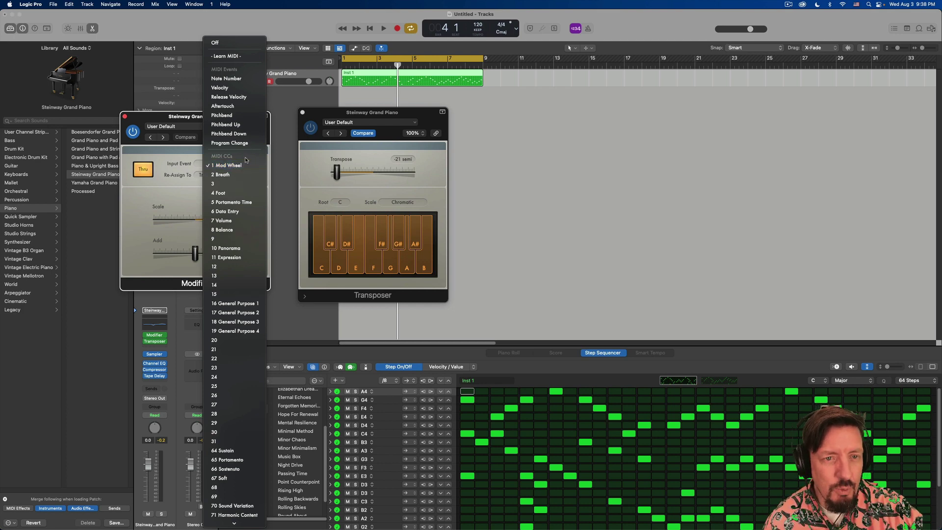
click(192, 165)
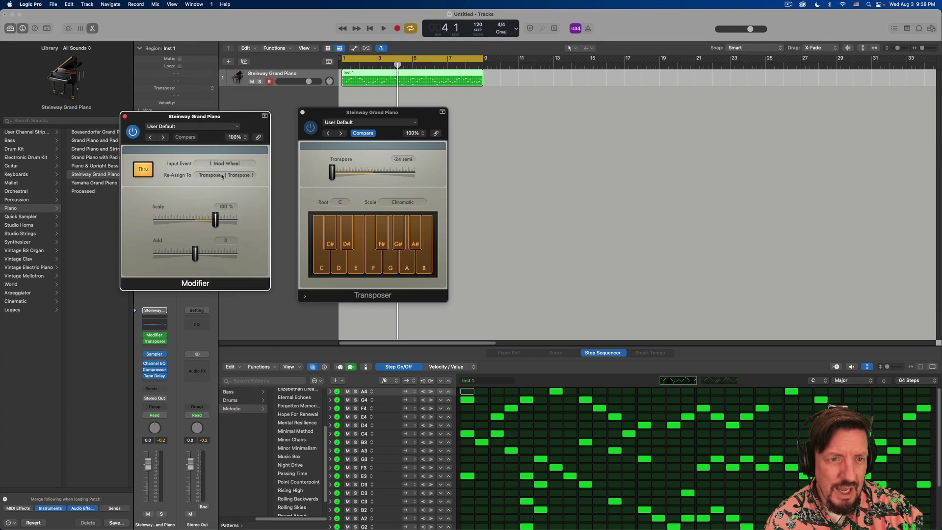
click(222, 175)
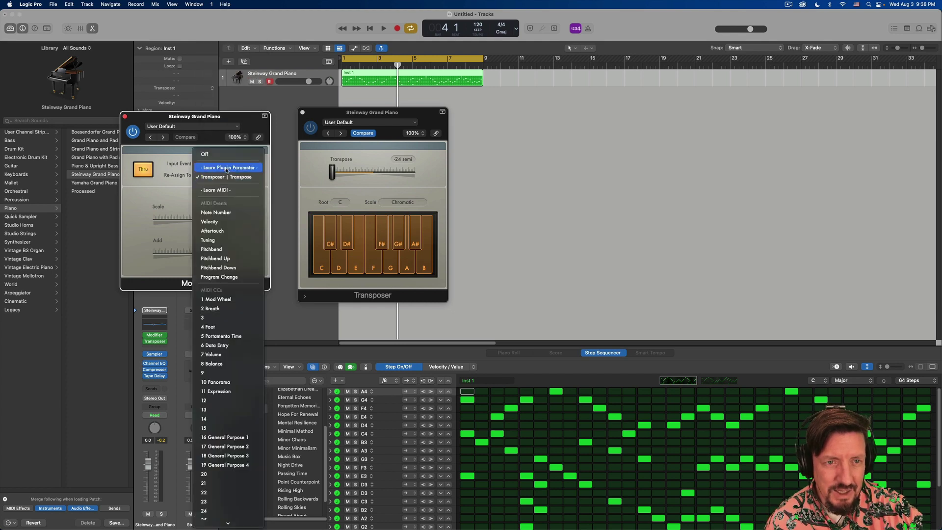
click(229, 167)
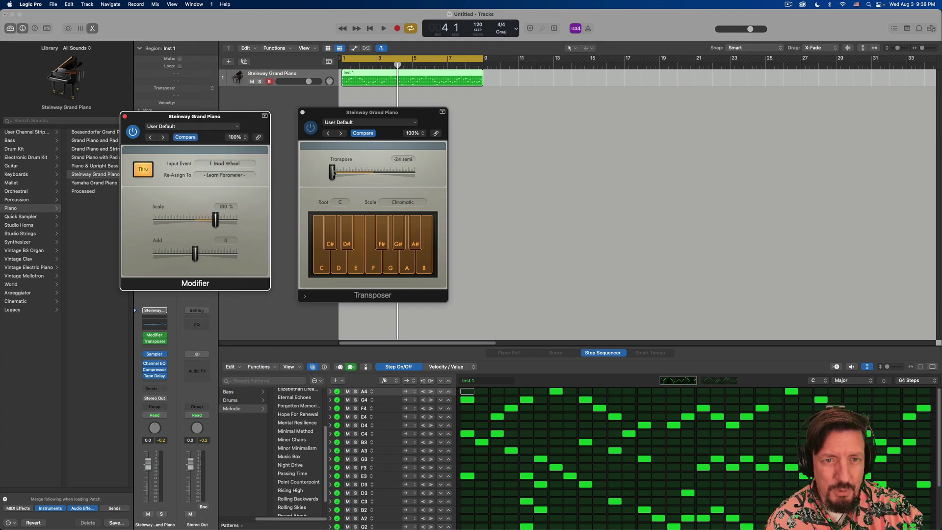
drag(332, 172, 357, 175)
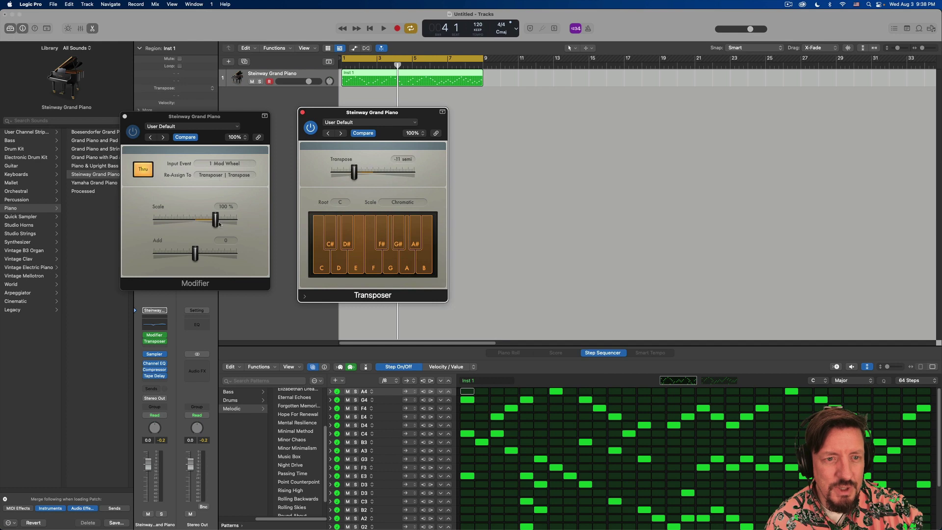
drag(215, 219, 251, 225)
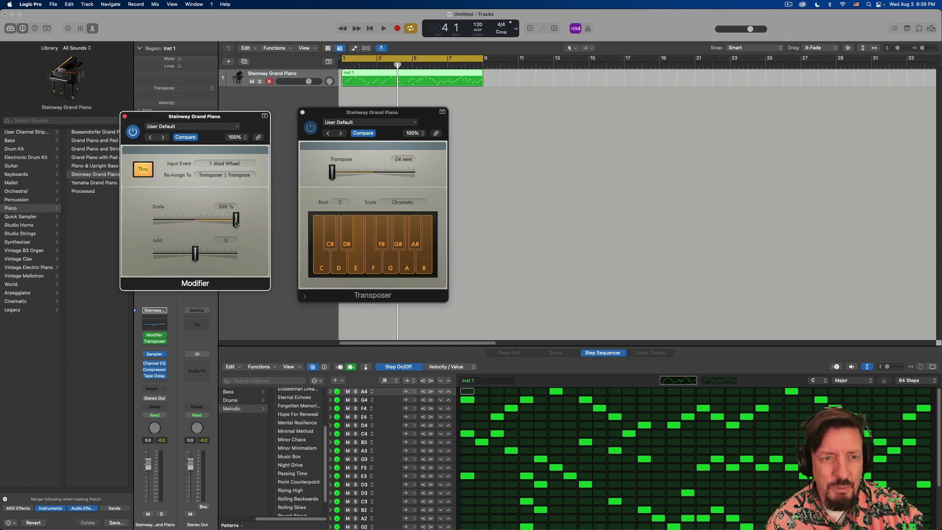
drag(239, 225, 216, 221)
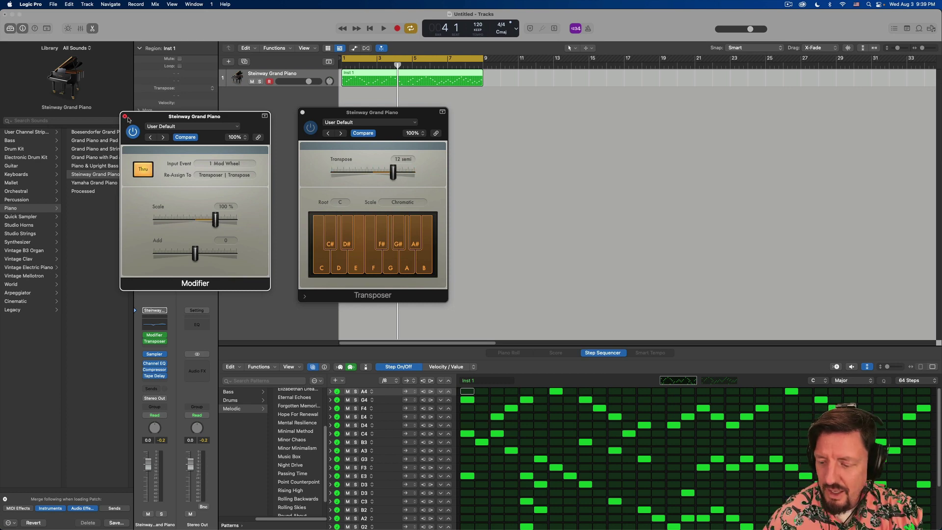
- Play the piano pattern while sweeping the mod wheel, stopping at -21 semitones
key(space)
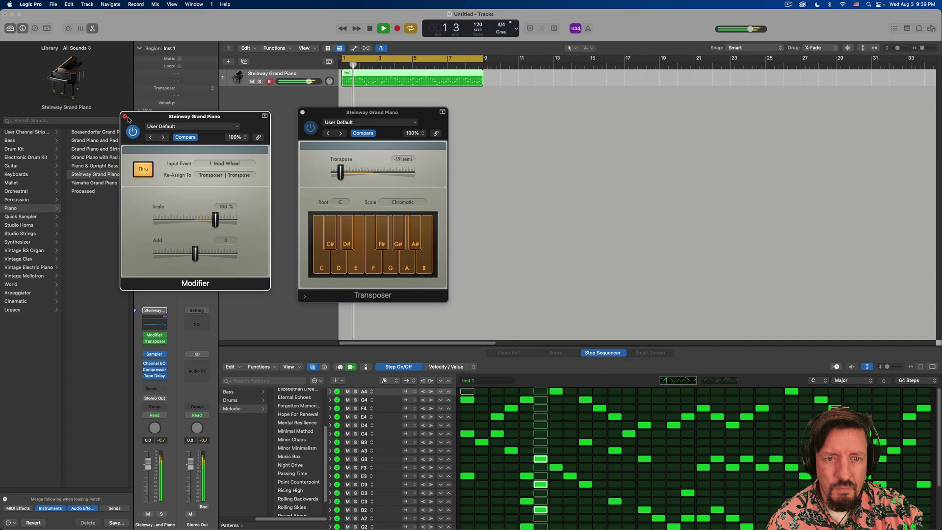
key(space)
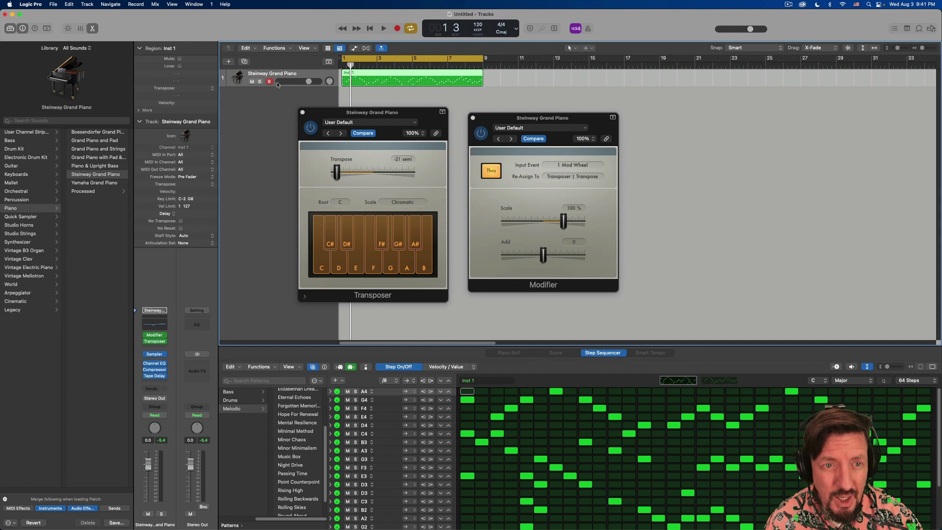
- Show track automation set to the 2 Transposer > Transpose parameter
key(a)
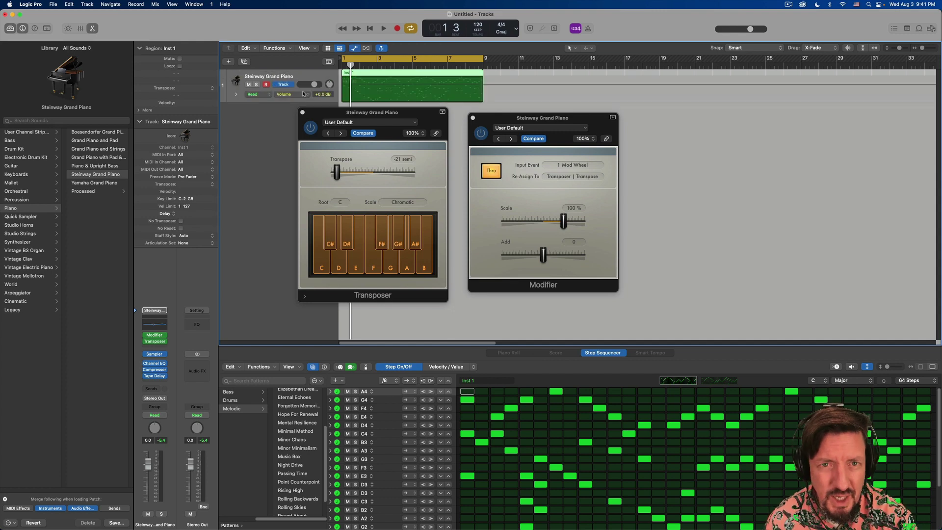
click(276, 95)
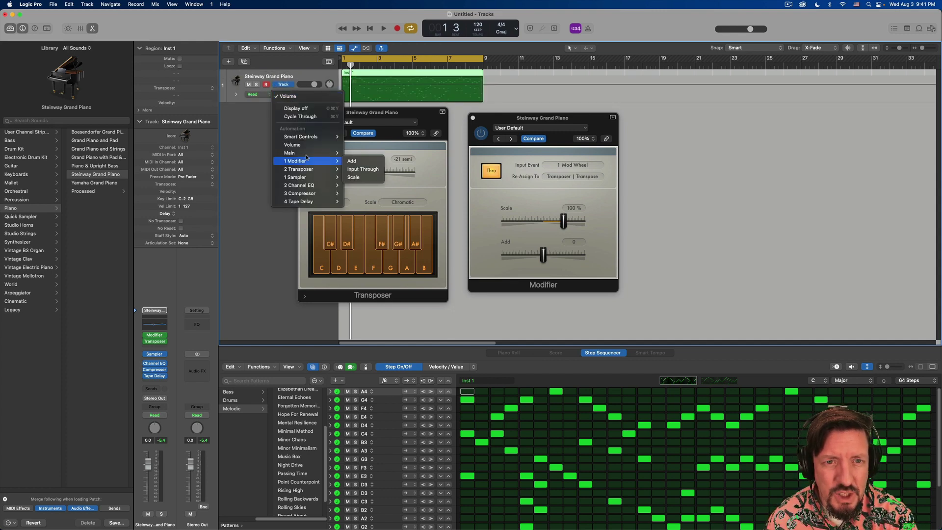
mouse_move(313, 170)
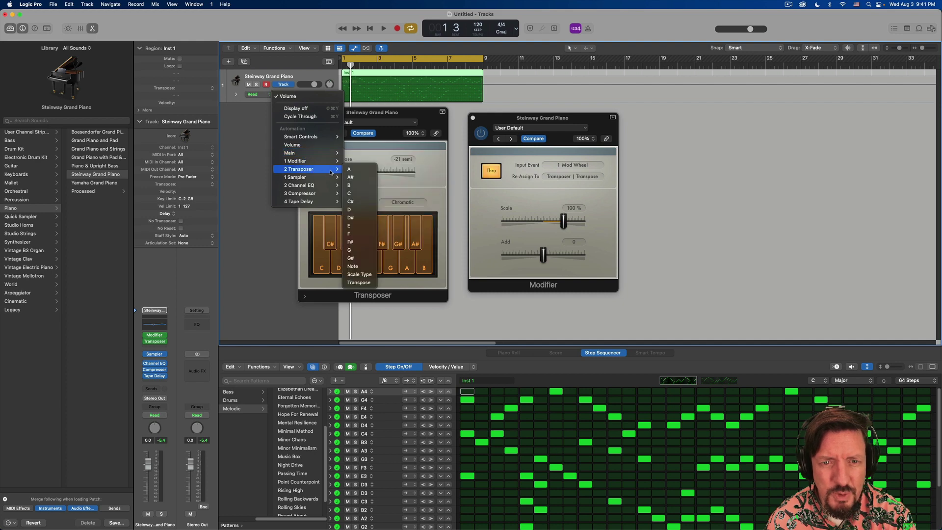
click(359, 282)
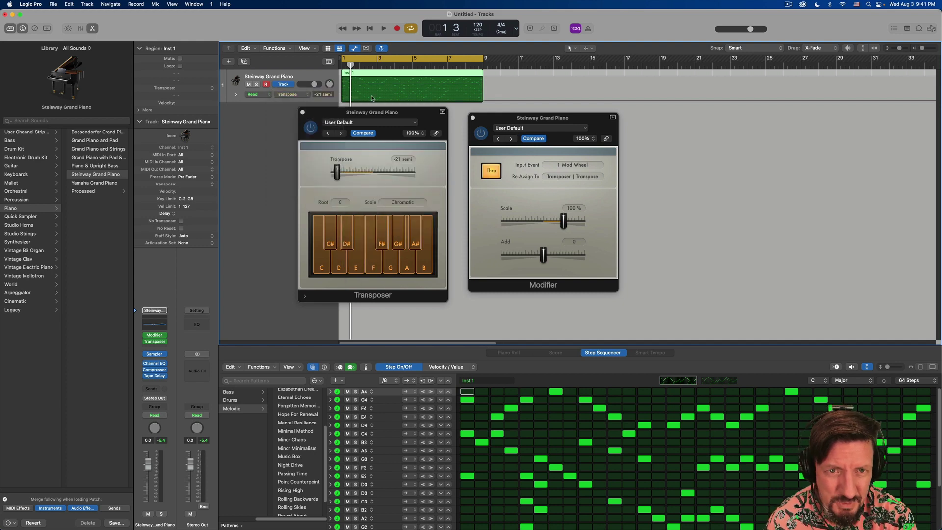
- Draw a rising transposition ramp that falls to -24 semitones, then play it back
click(344, 100)
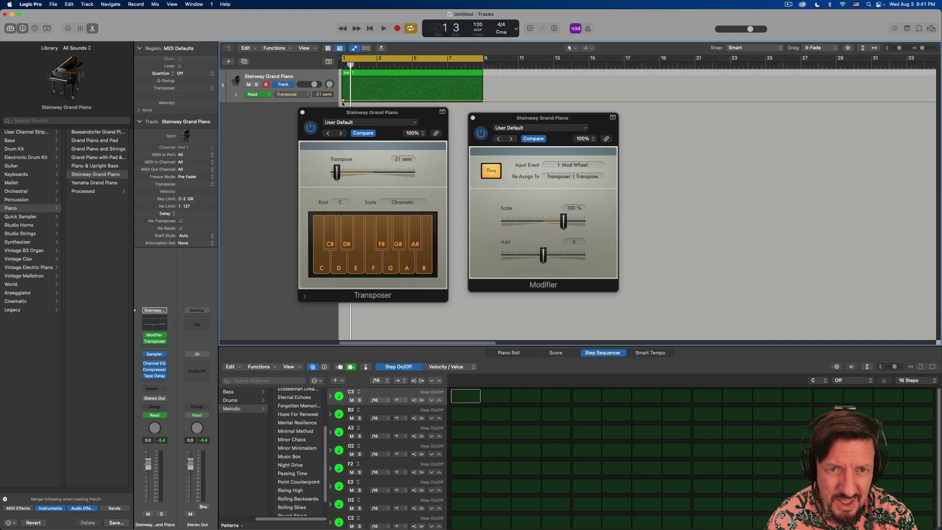
click(385, 79)
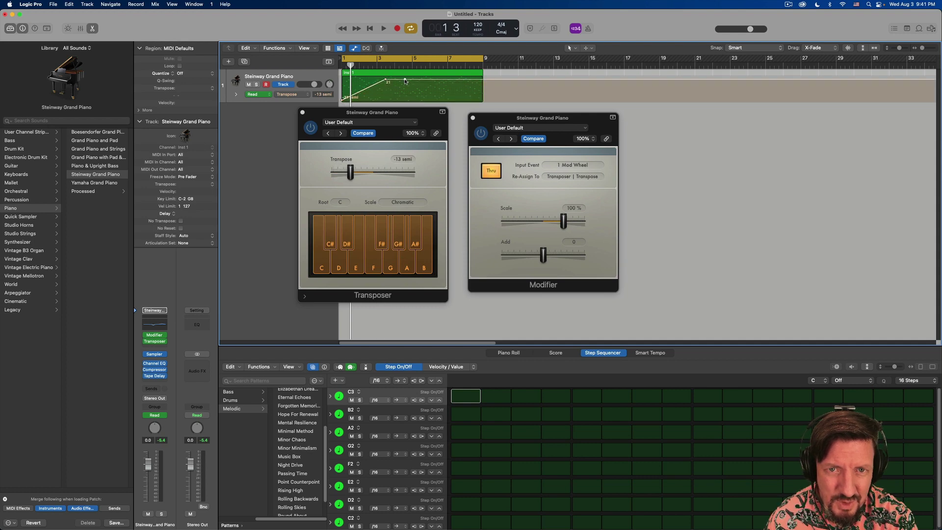
drag(405, 80, 435, 125)
key(space)
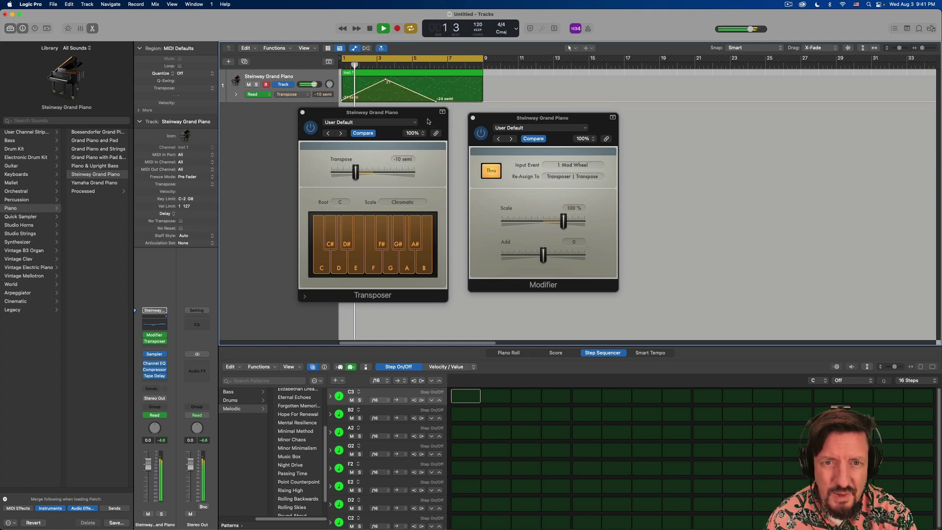
key(space)
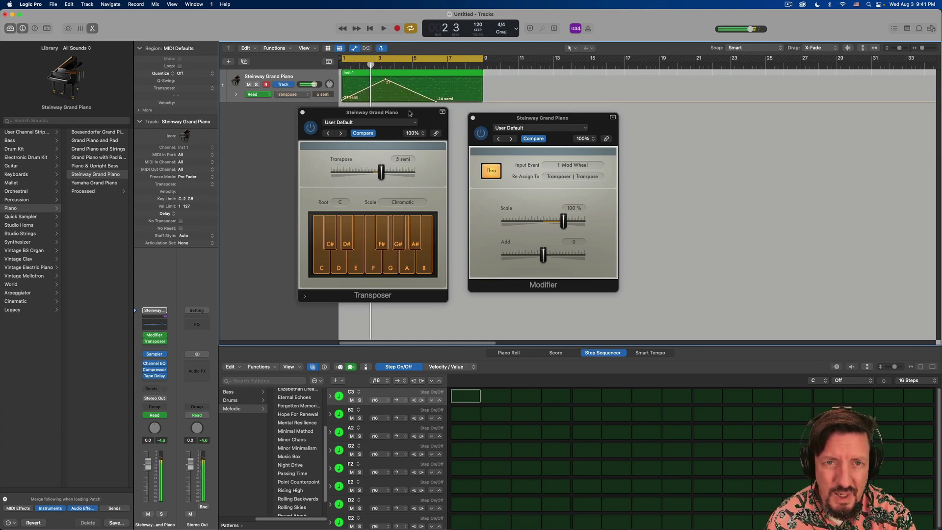
- Delete the peak automation point and toggle the track's automation playback
click(388, 79)
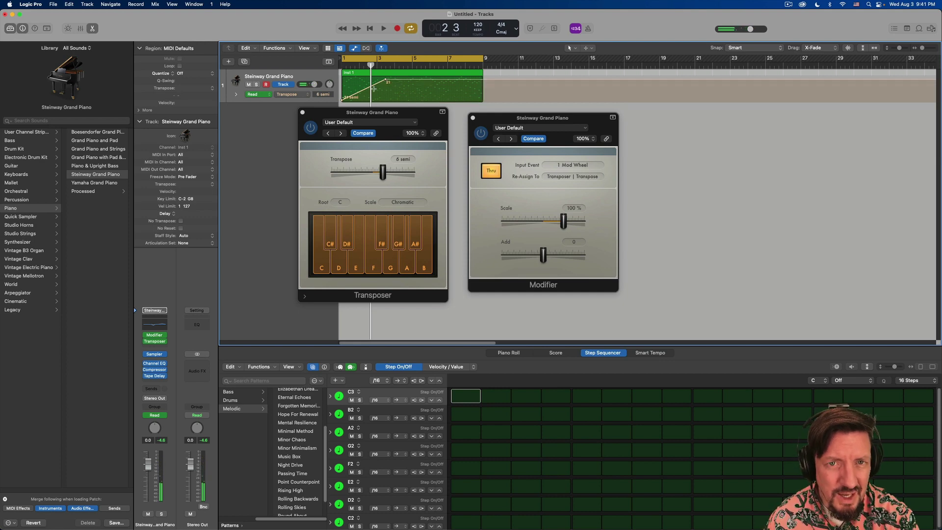
key(Delete)
click(271, 94)
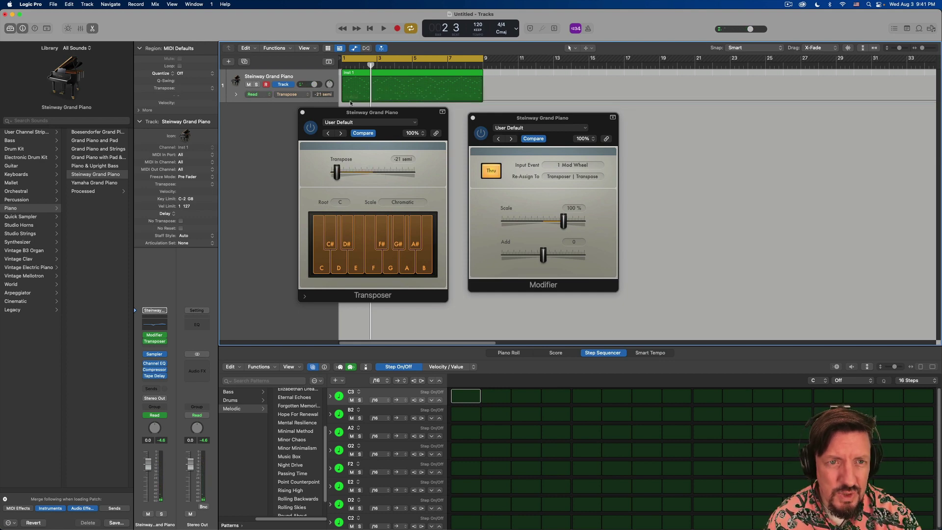
click(273, 94)
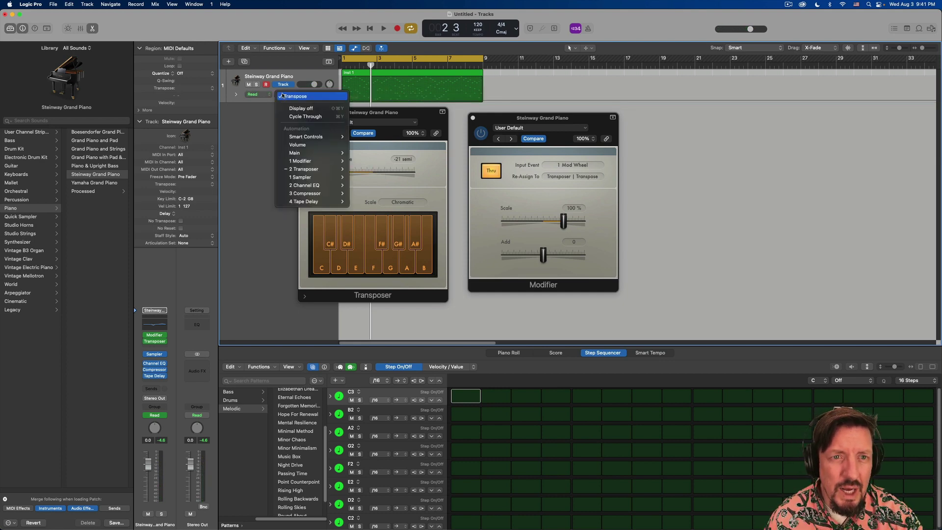
click(251, 95)
click(252, 94)
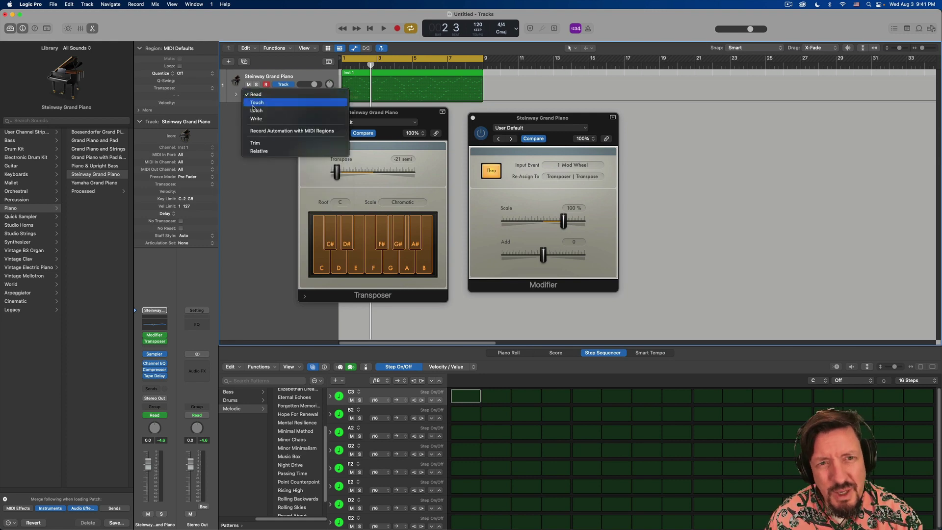
click(218, 100)
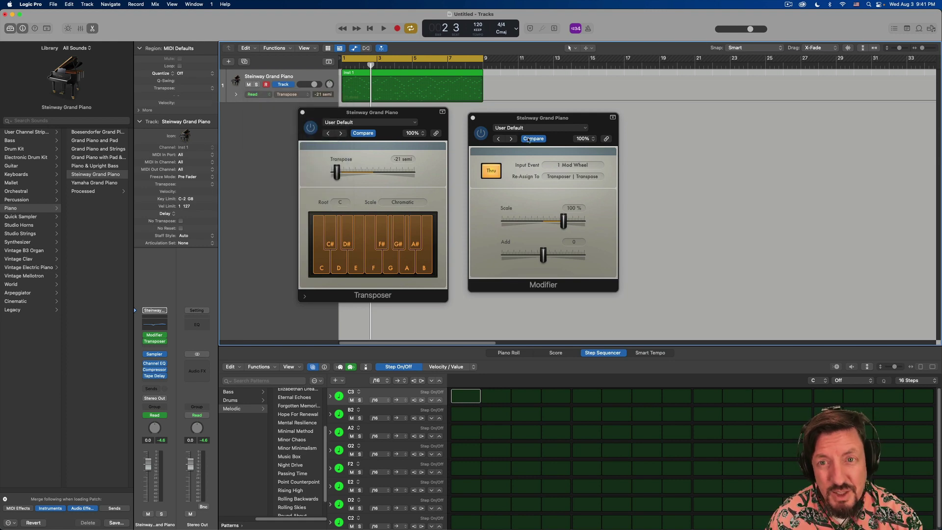